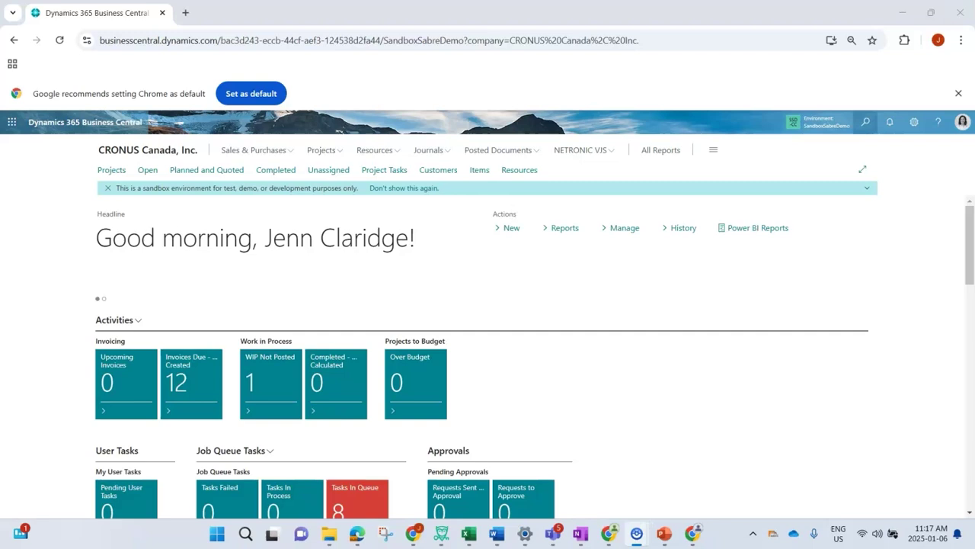
Open the Item Journals page on the DEFAULT batch through a Tell Me search for 'item jou'
key(alt+q)
text(item jou)
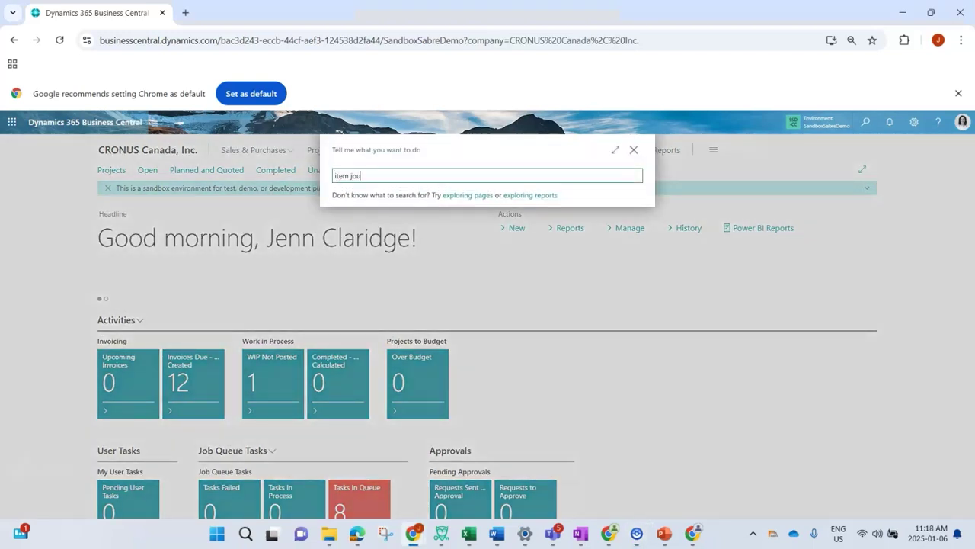
key(Return)
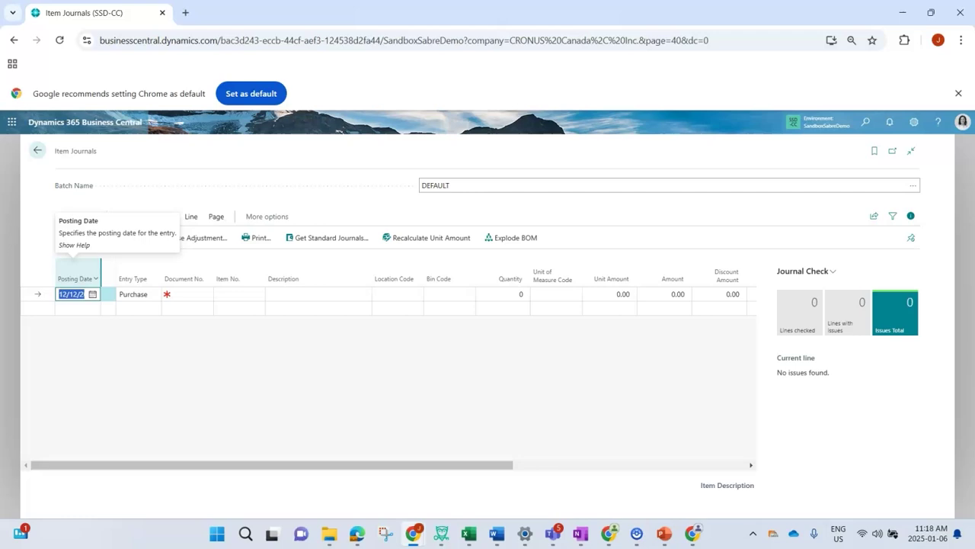
Set the line's entry type to Positive Adjmt. with document number 123
key(Tab)
key(alt+Down)
key(Down)
key(Down)
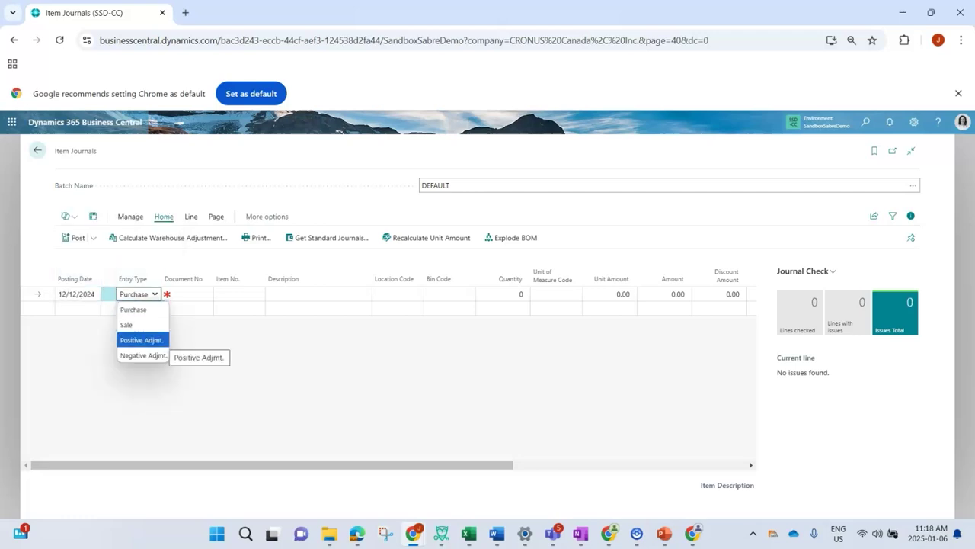
key(Down)
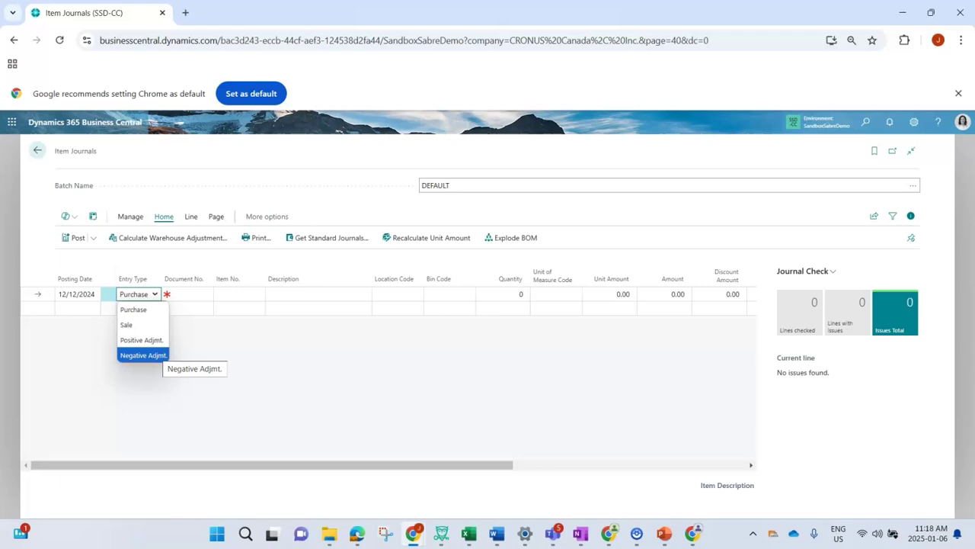
key(Up)
key(Return)
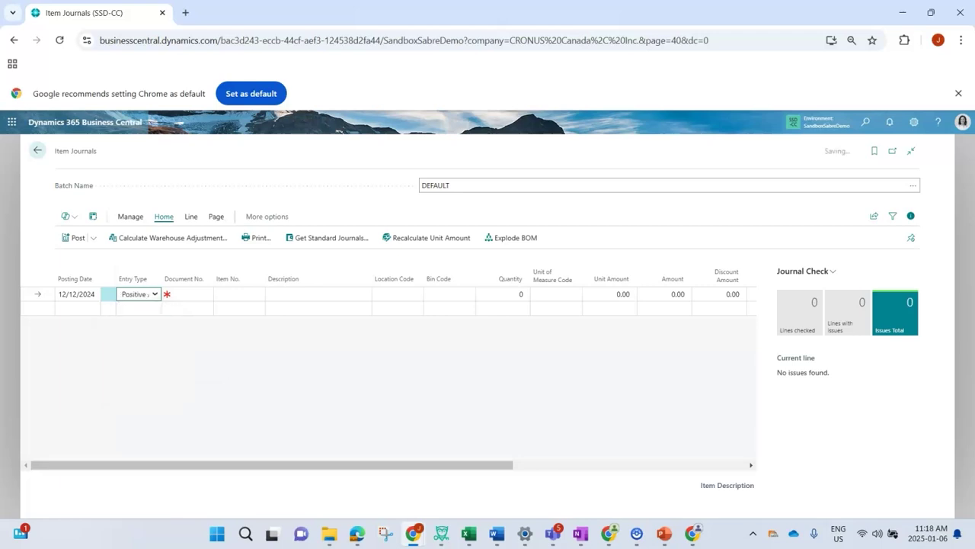
key(Tab)
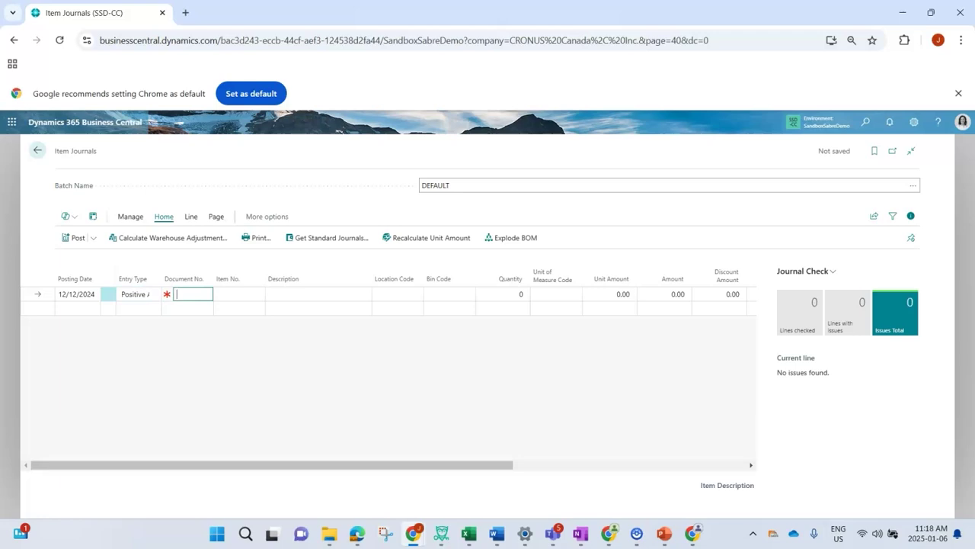
text(12)
text(3)
key(Tab)
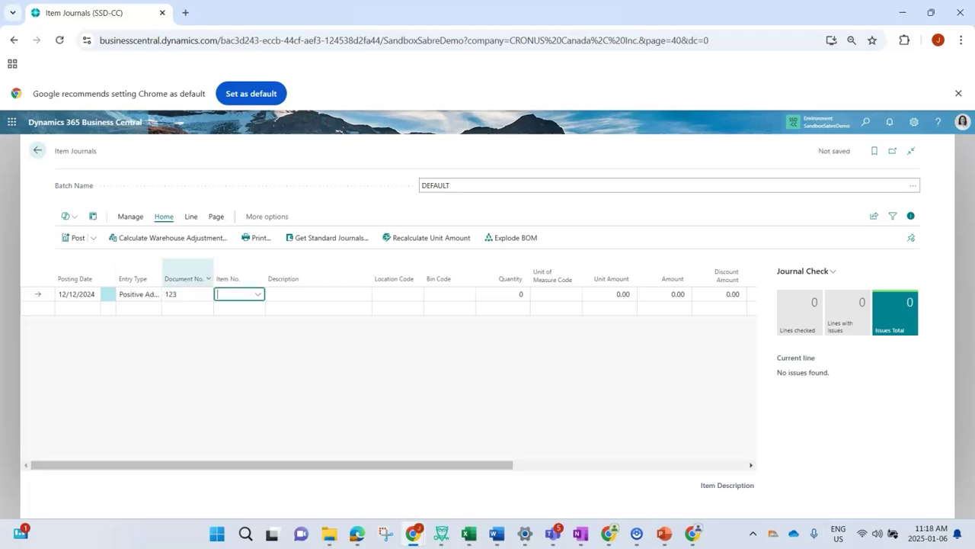
Choose item 1908-S LONDON Swivel Chair, blue, with location code MAIN
text(swivel)
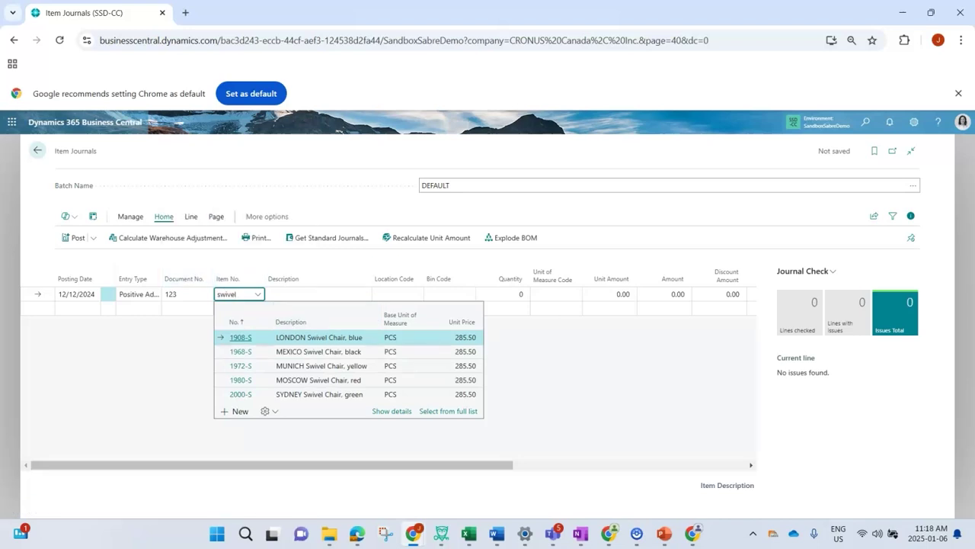
key(Return)
key(Return)
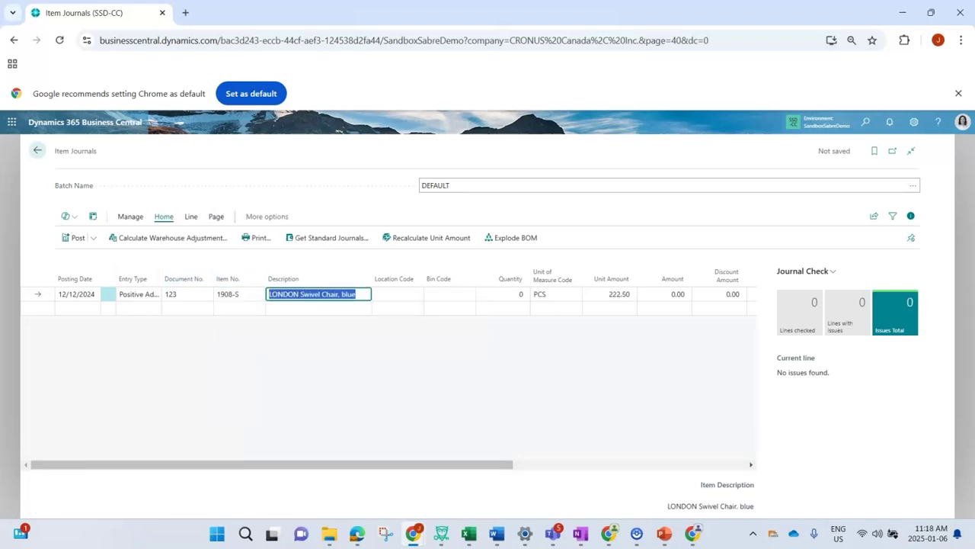
key(Return)
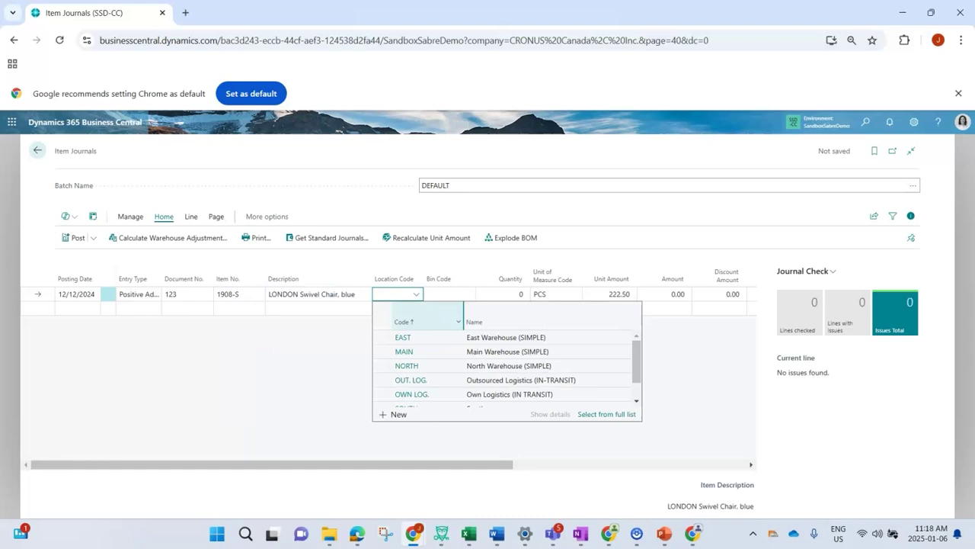
text(MAIN)
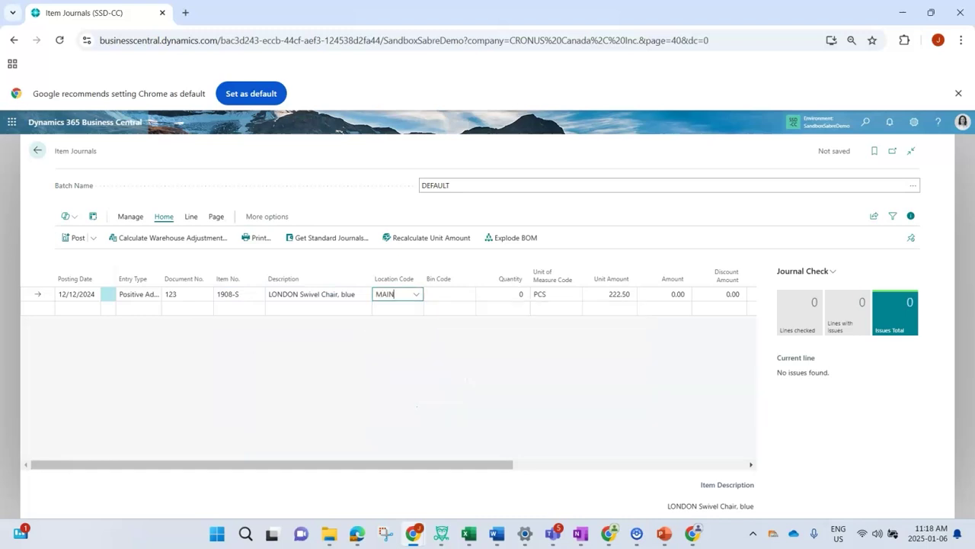
key(Return)
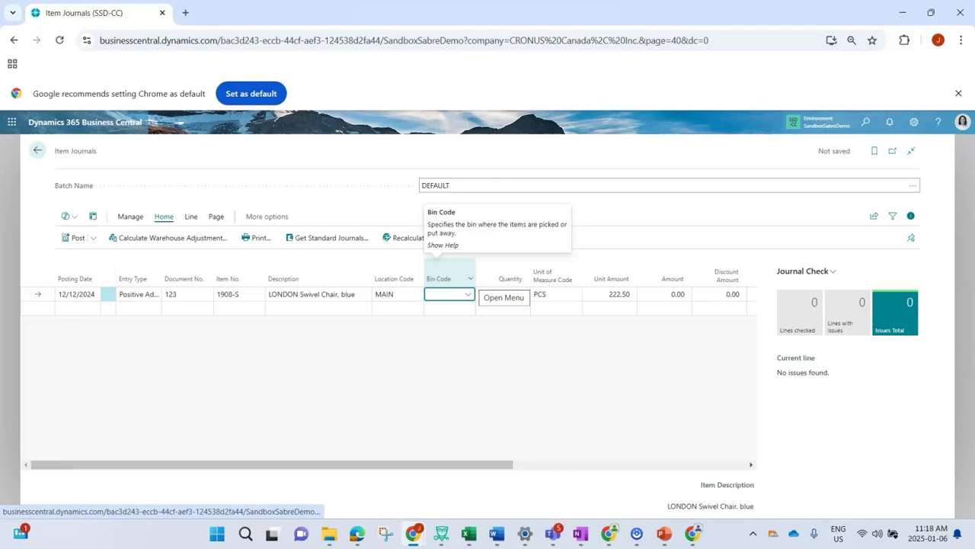
key(Return)
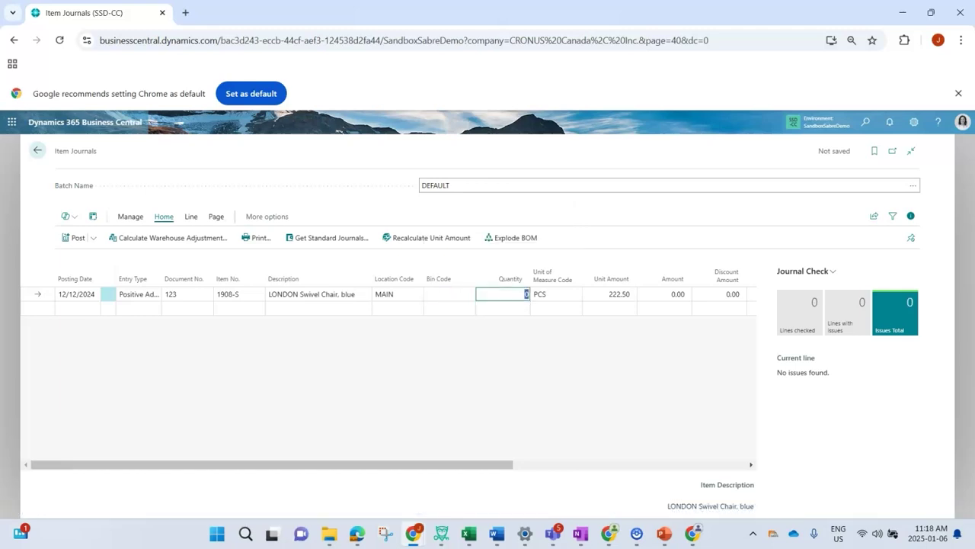
Enter quantity 1 and check that unit cost and amount are 222.50
text(1)
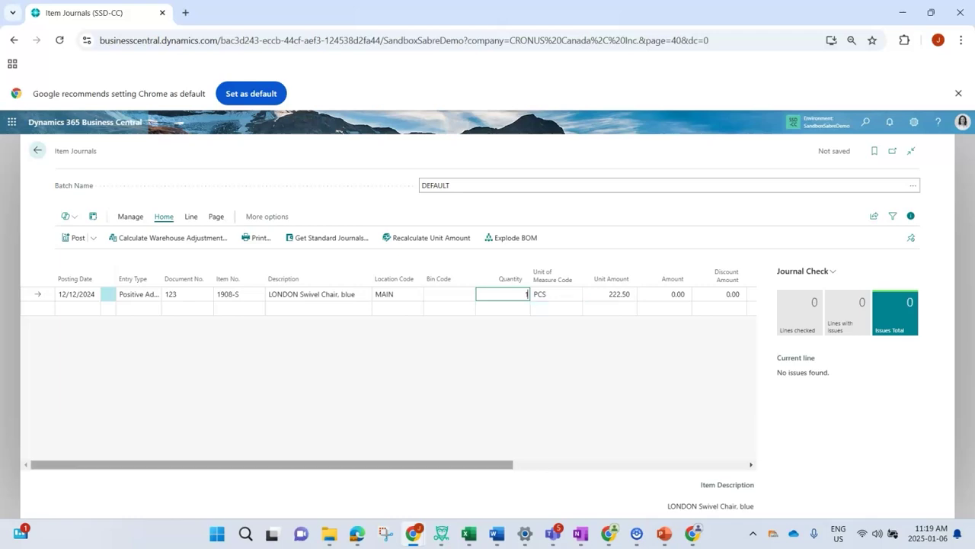
scroll(383, 293, right, 3)
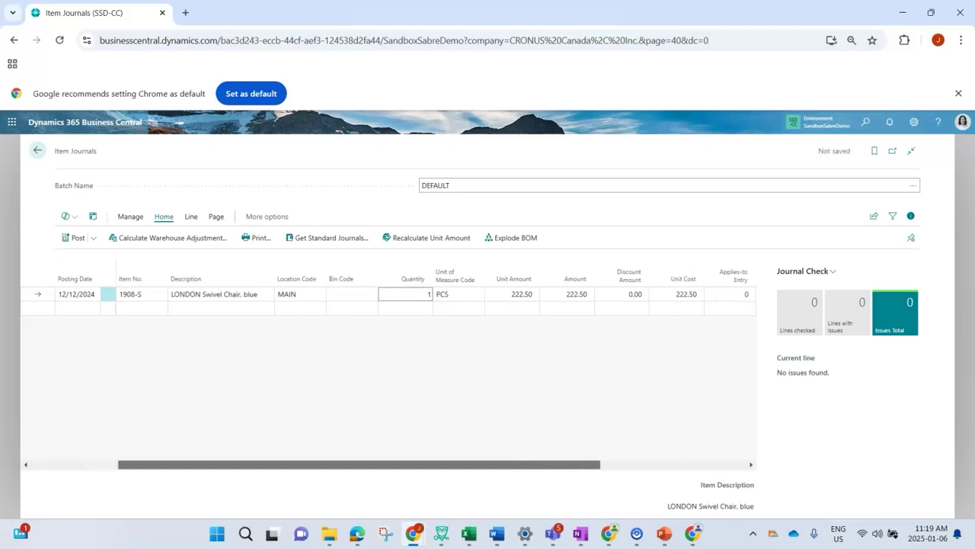
scroll(457, 293, right, 2)
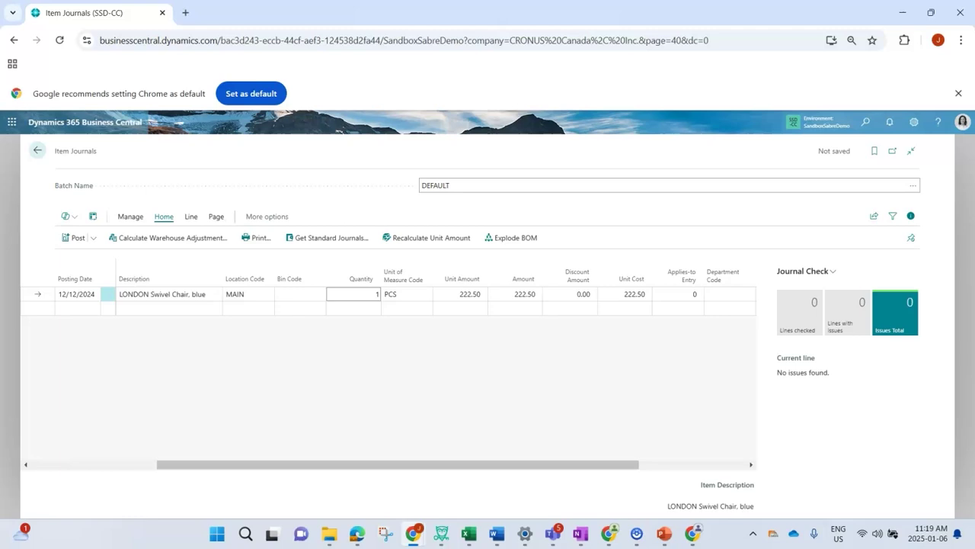
click(625, 293)
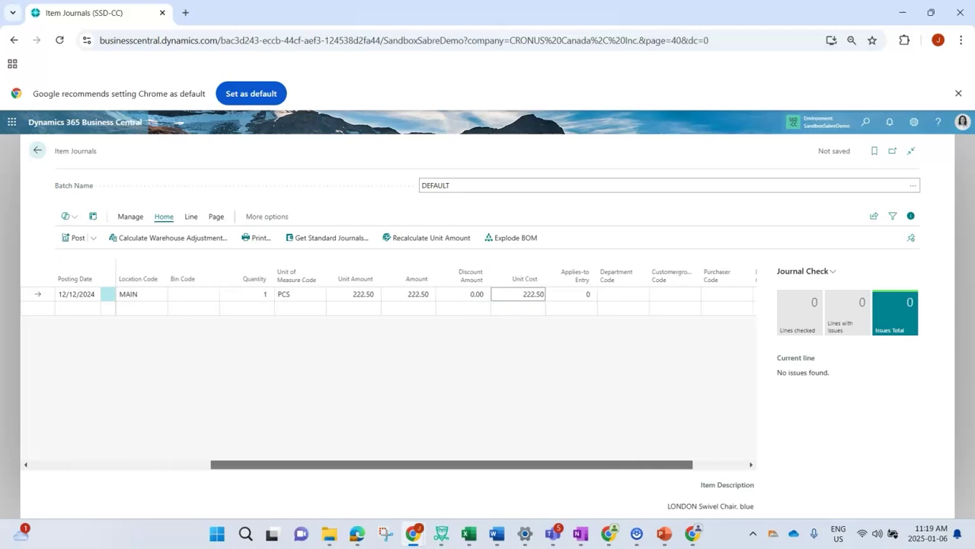
scroll(388, 365, right, 3)
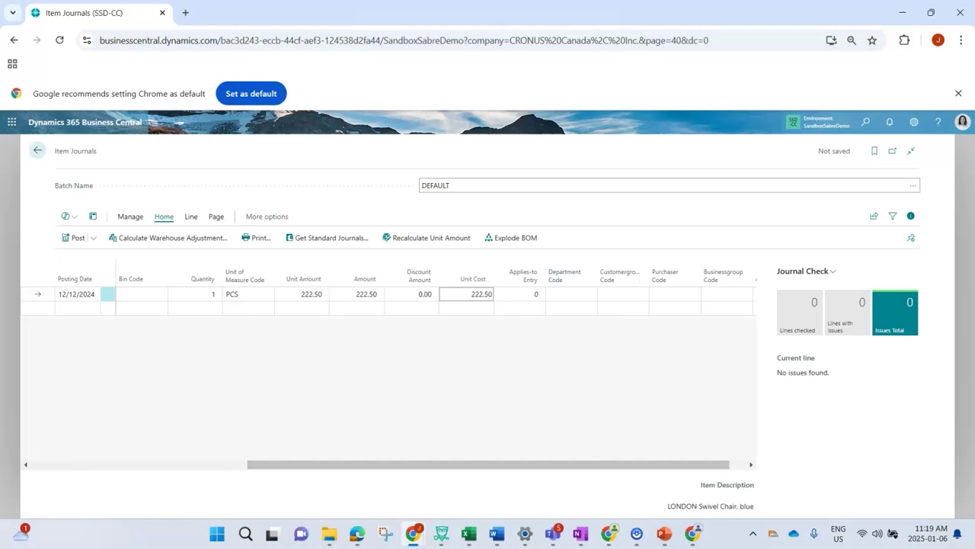
scroll(389, 297, right, 1)
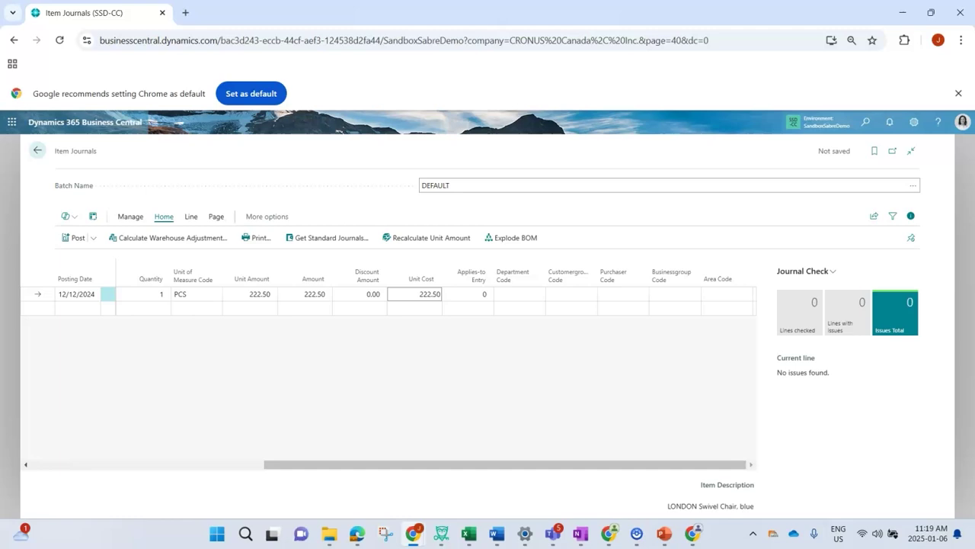
Personalize Item Journals, placing the Reason Code field right after the Quantity column
click(913, 122)
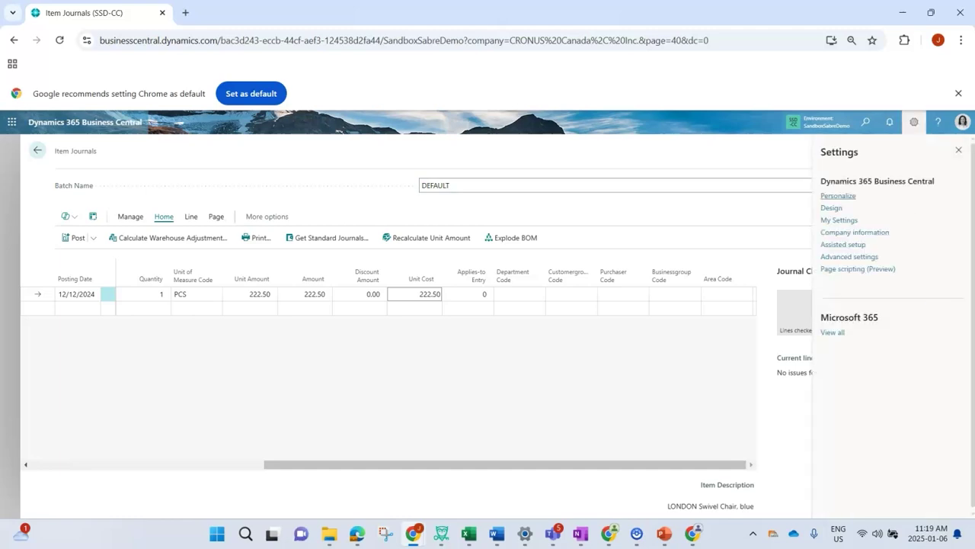
click(839, 196)
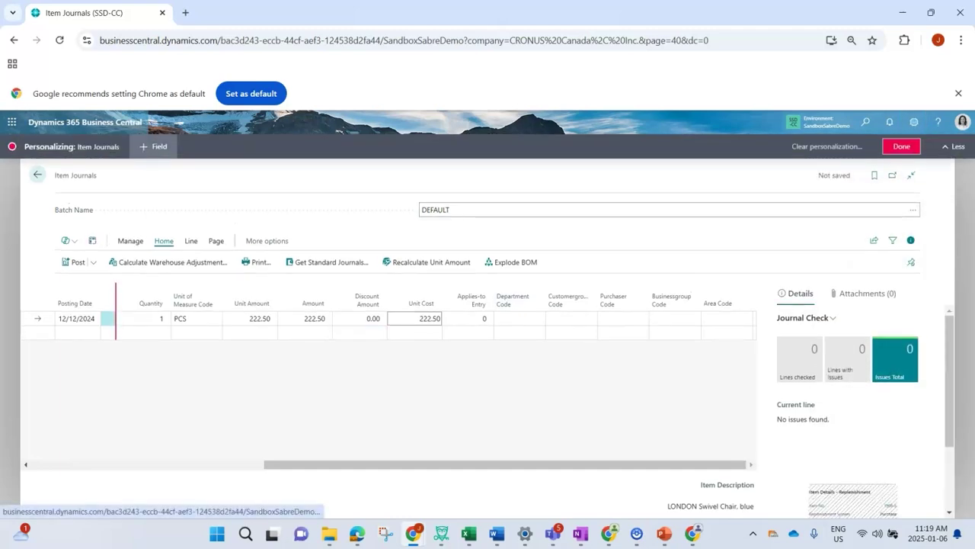
click(155, 146)
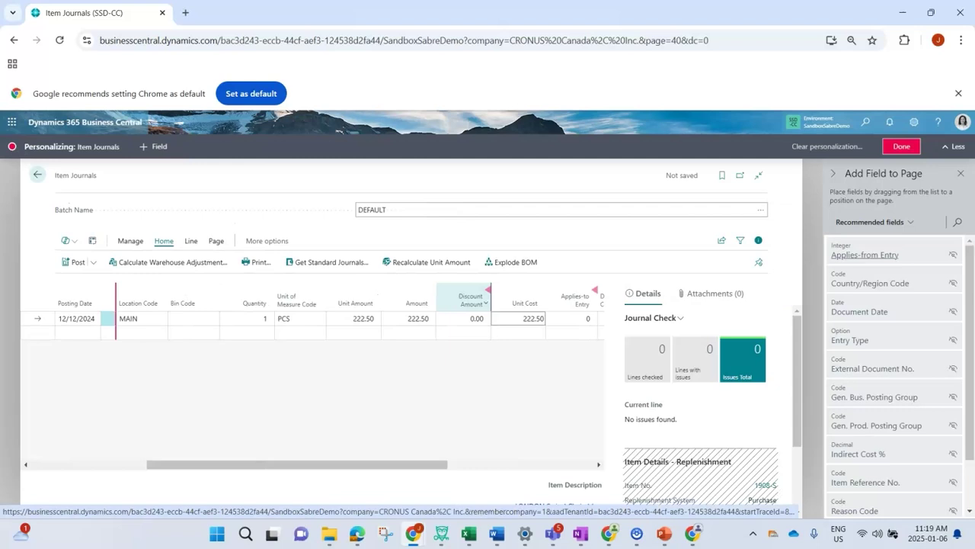
click(957, 221)
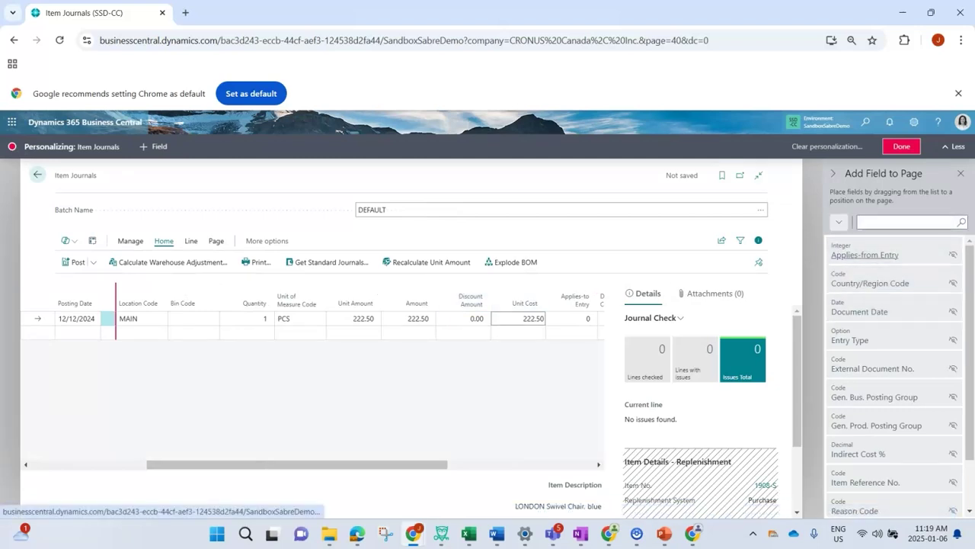
text(reas)
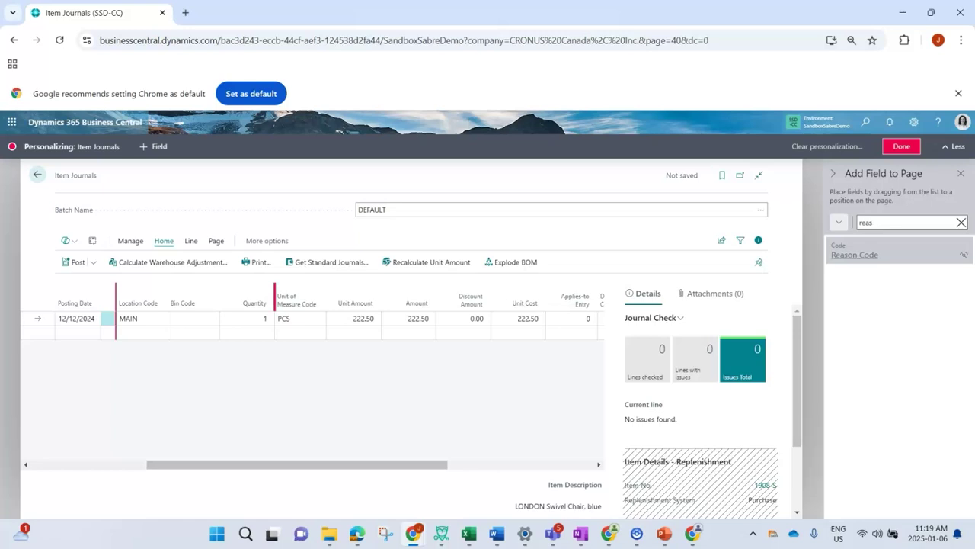
drag(854, 254, 275, 305)
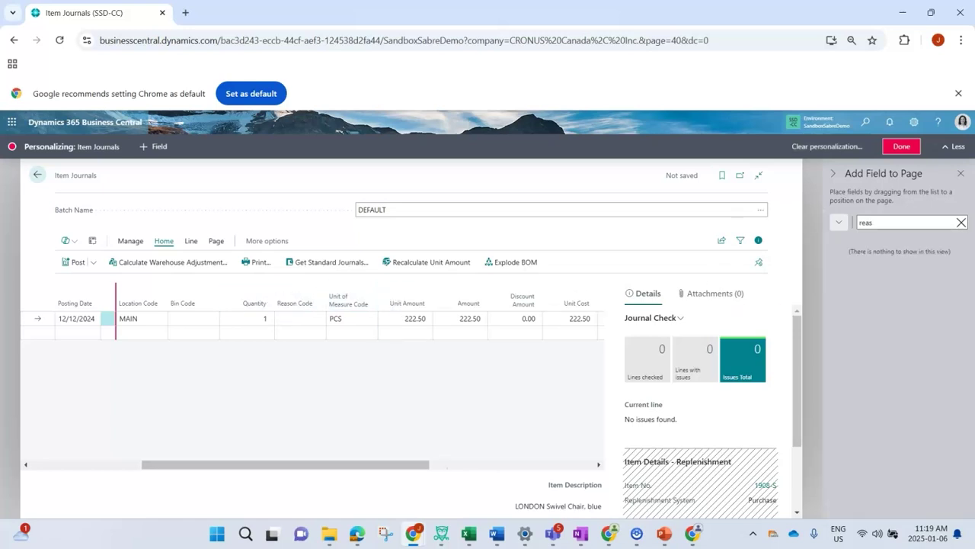
click(902, 145)
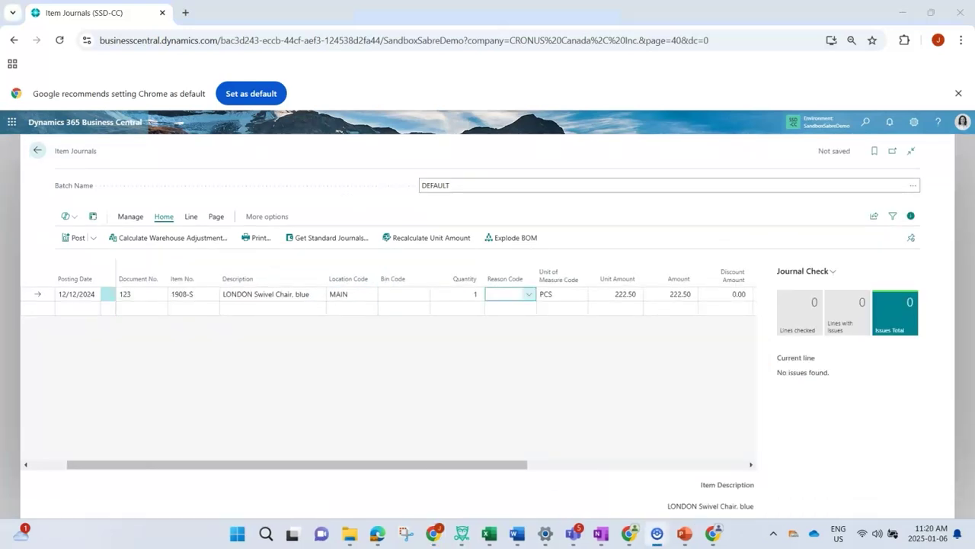
Set reason code INVCOUNT and post the positive adjustment line, confirming Yes
text(i)
key(Return)
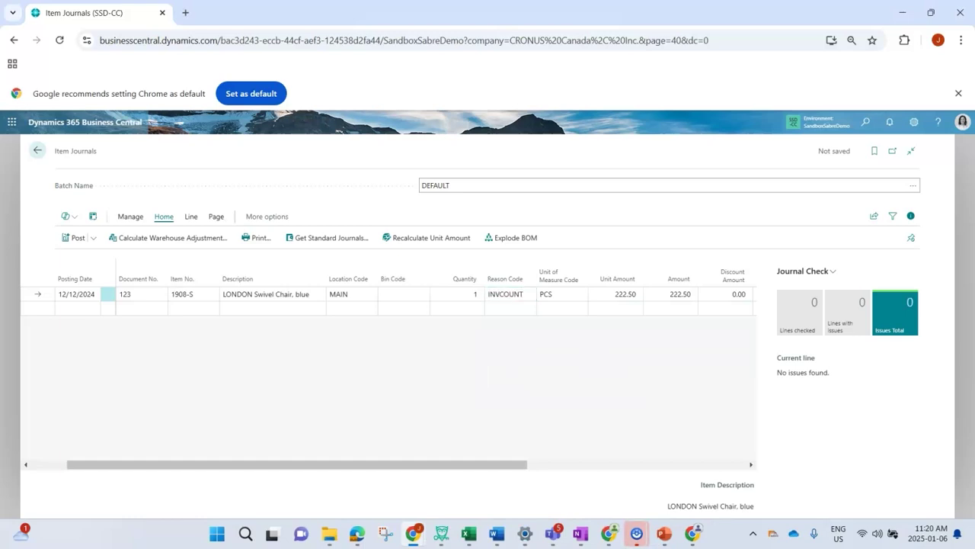
click(74, 236)
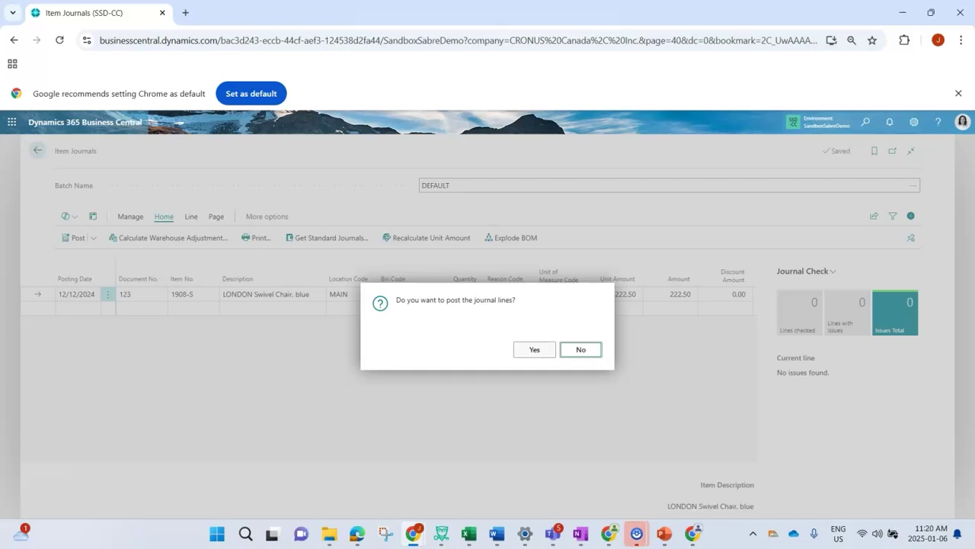
key(shift+Tab)
key(Return)
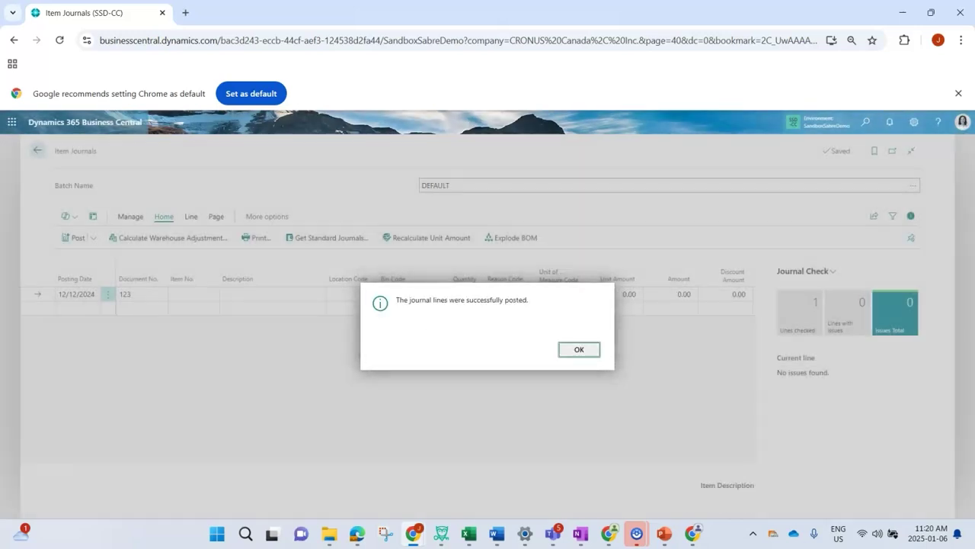
key(Return)
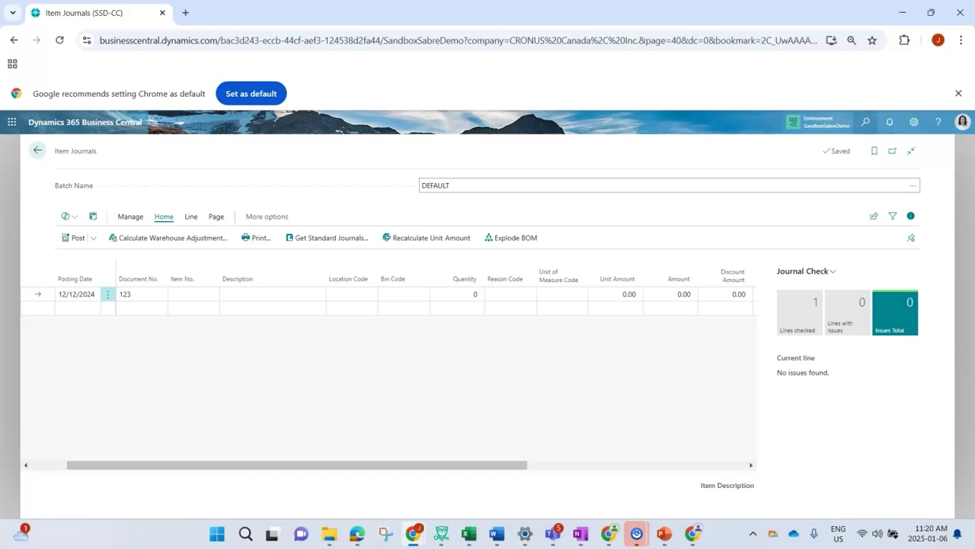
Review Item Ledger Entries full-page for document 123, then open the 1908-S item card
key(alt+q)
text(item le)
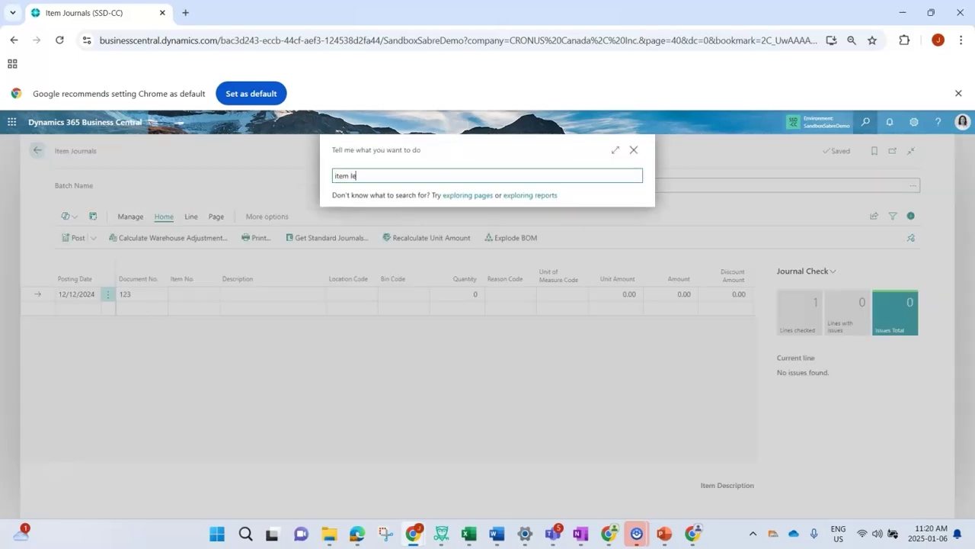
text(dge)
key(Down)
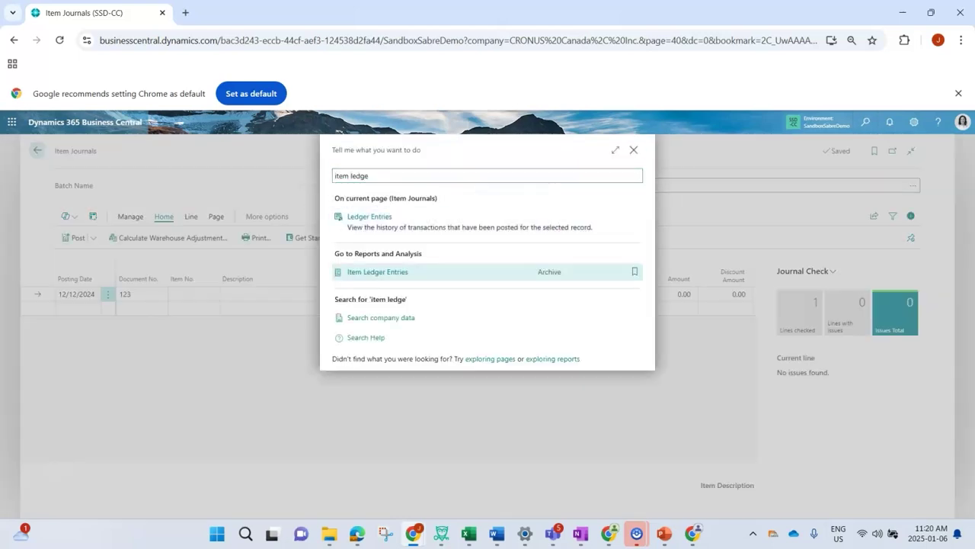
key(Return)
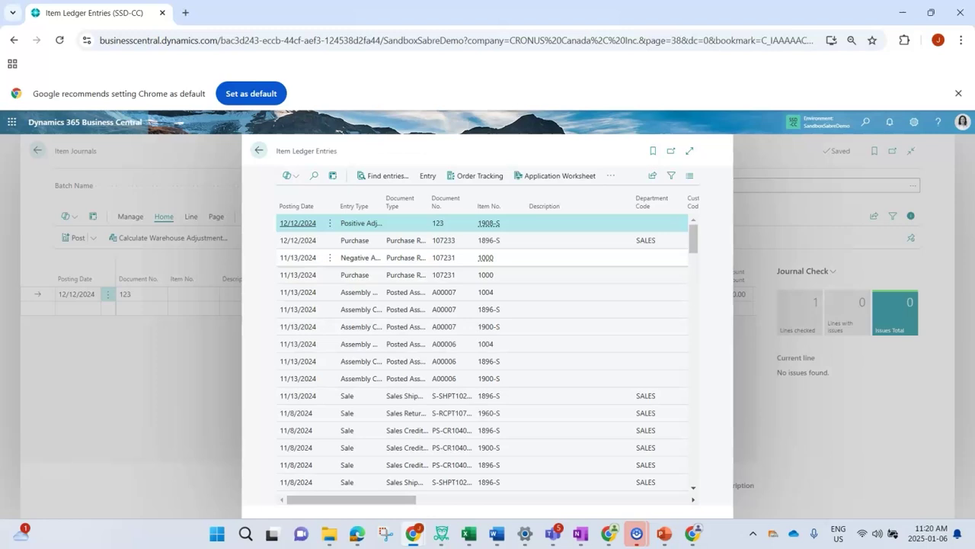
click(690, 150)
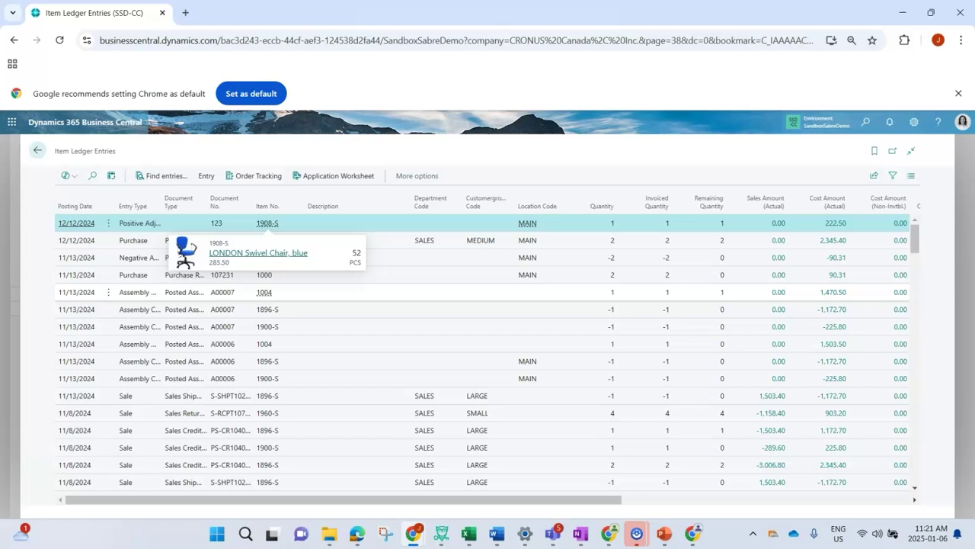
click(259, 252)
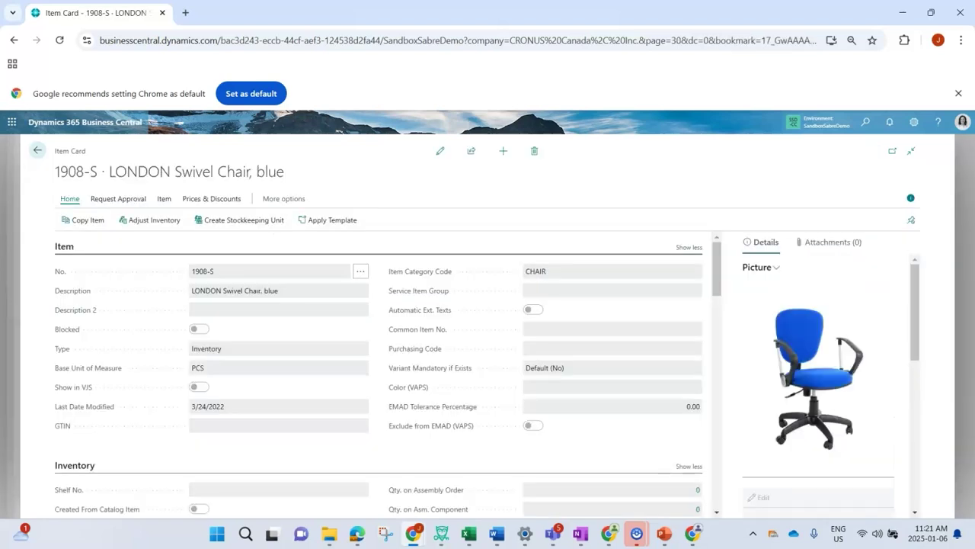
Scroll the swivel chair card down to the Inventory section showing 52
scroll(378, 366, down, 2)
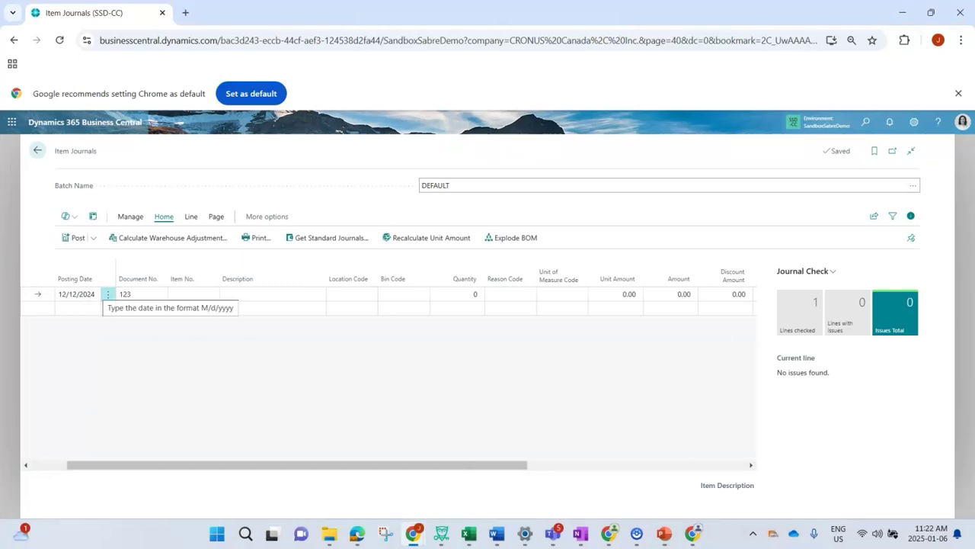
Set posting date 12/13/2024, item 1908-S and location MAIN on the new line
click(76, 294)
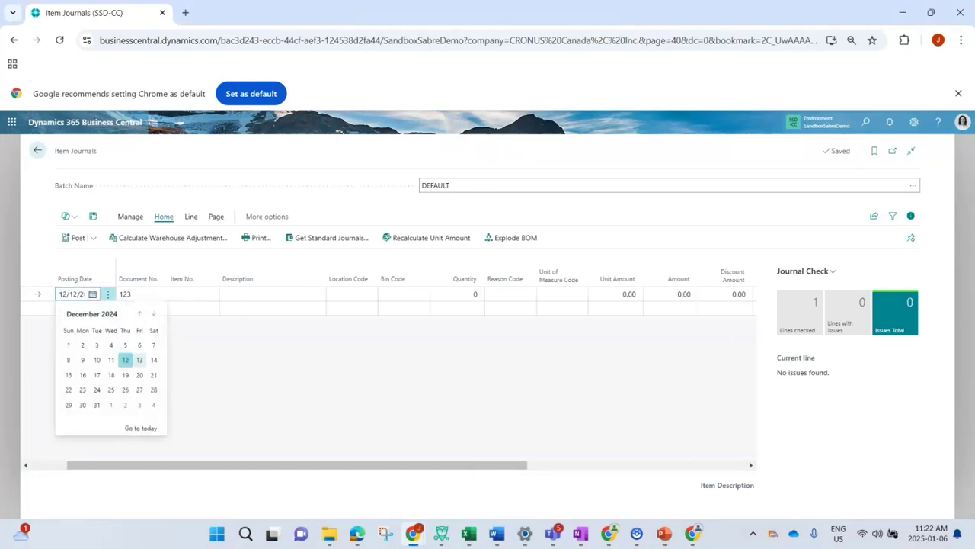
click(139, 360)
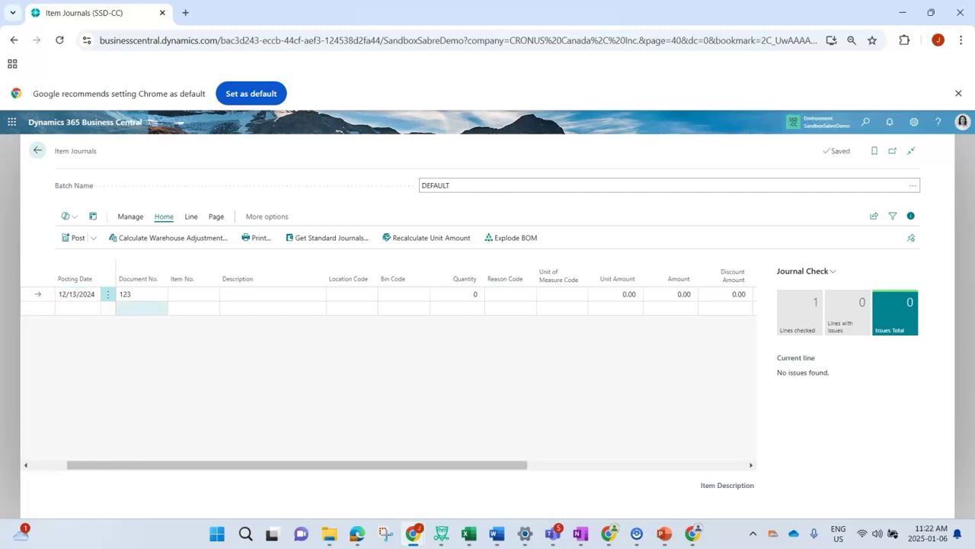
click(194, 294)
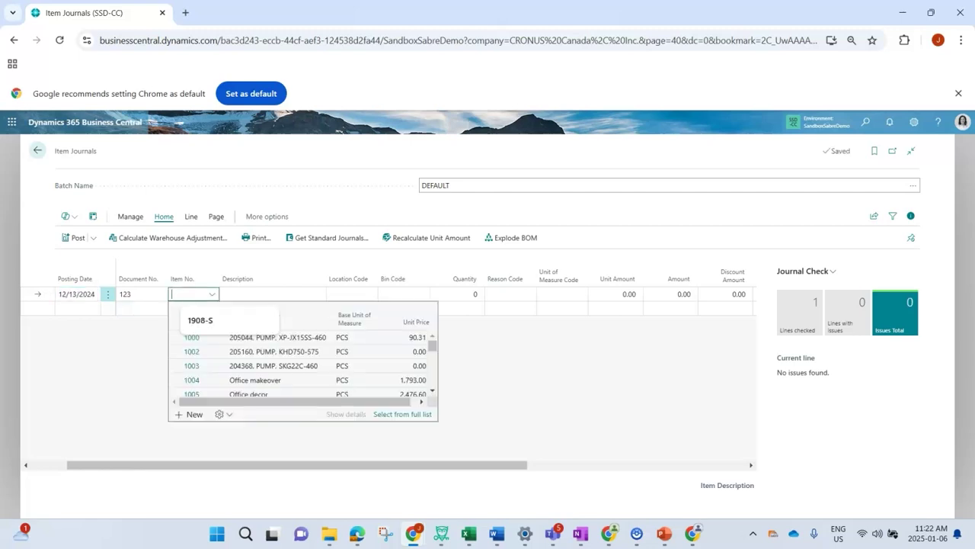
text(swive)
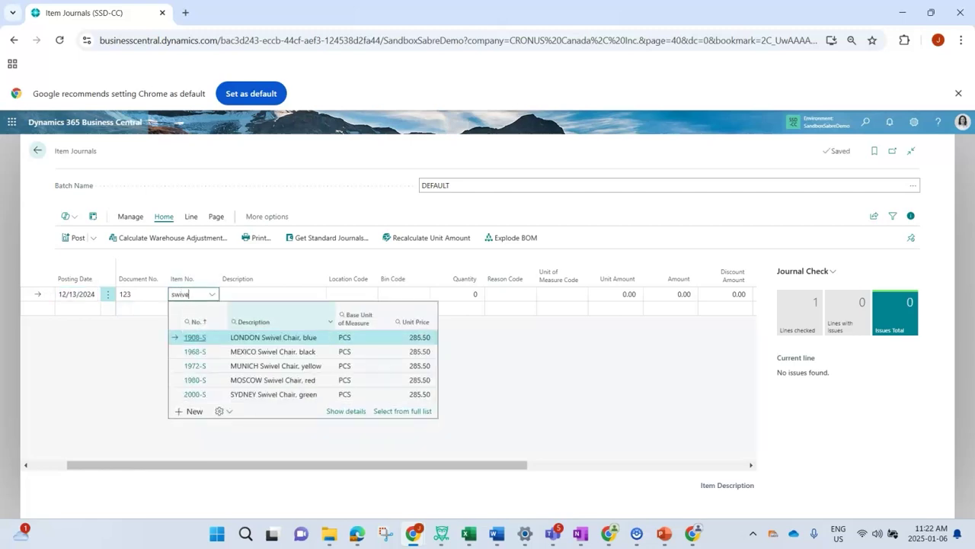
key(Tab)
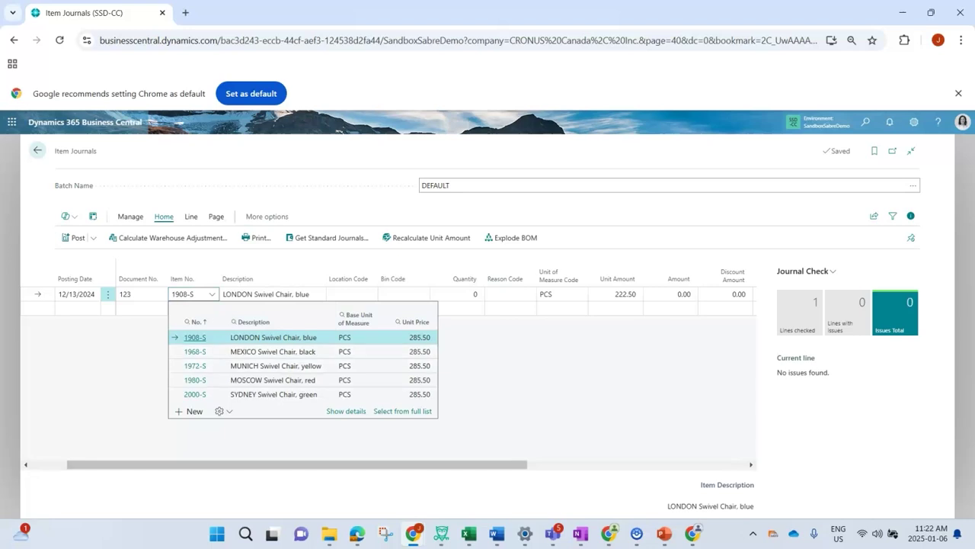
key(Tab)
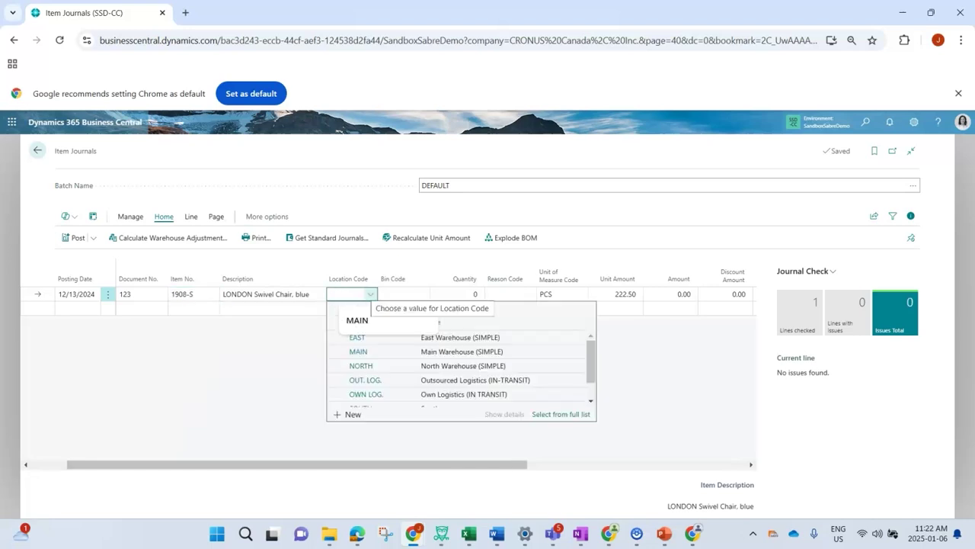
text(main)
key(Tab)
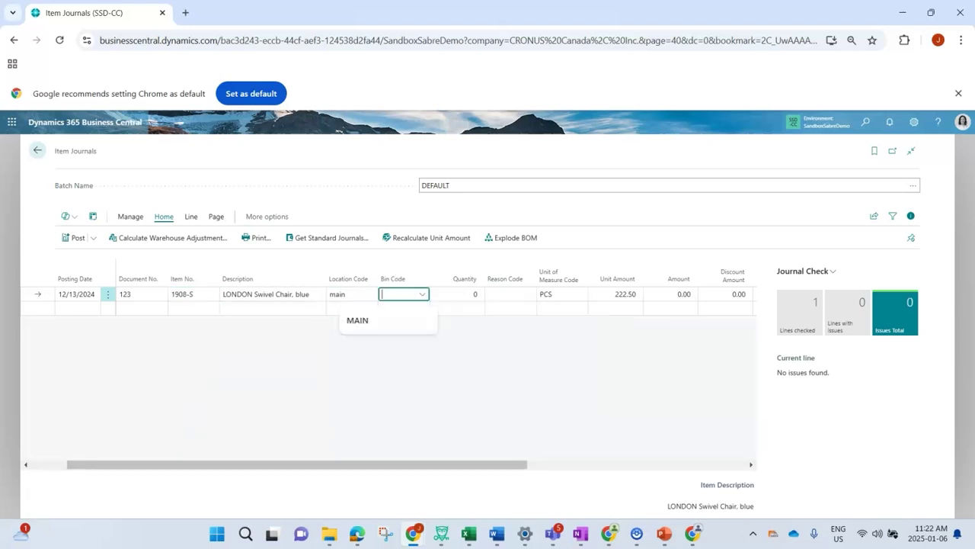
key(Tab)
Enter quantity 1, reason code WI, and entry type Negative Adjmt
text(1)
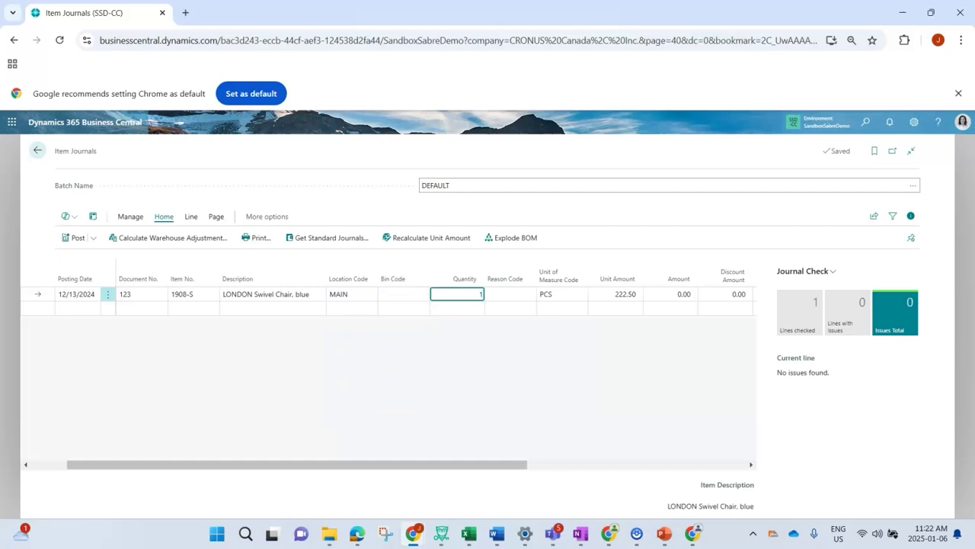
key(Tab)
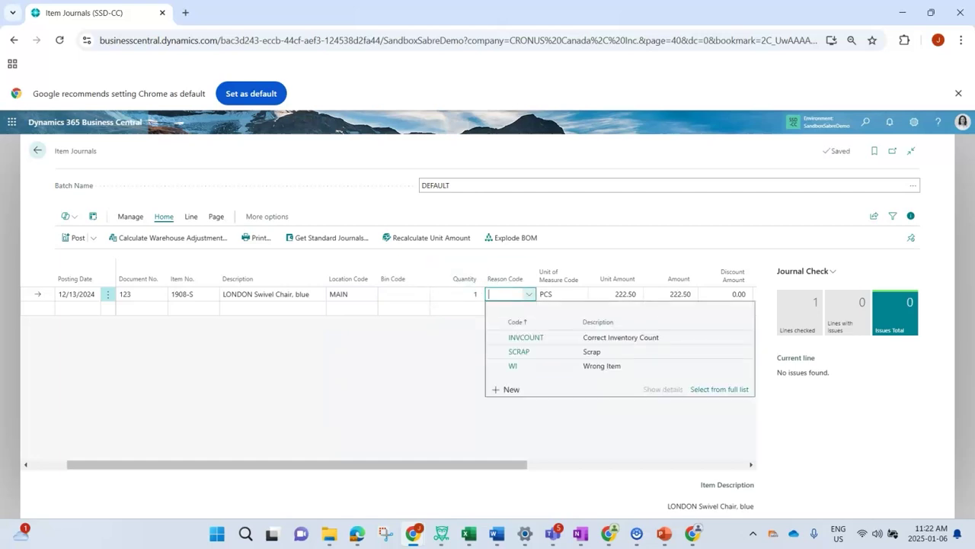
text(wi)
key(Return)
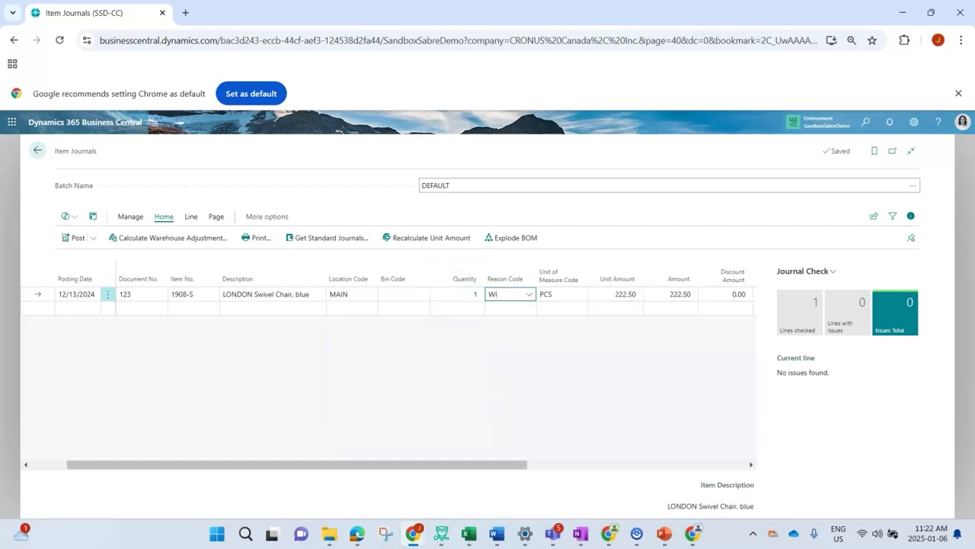
scroll(297, 464, left, 2)
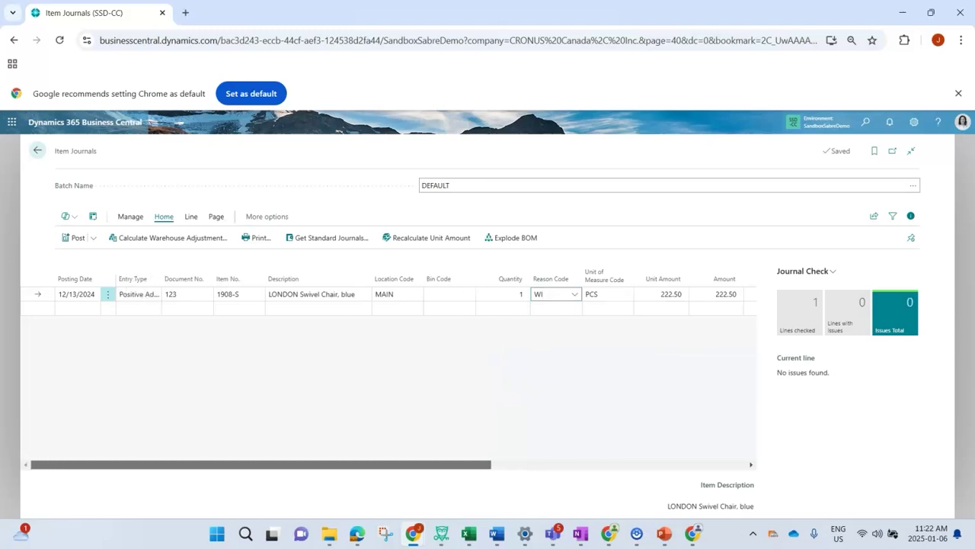
click(145, 294)
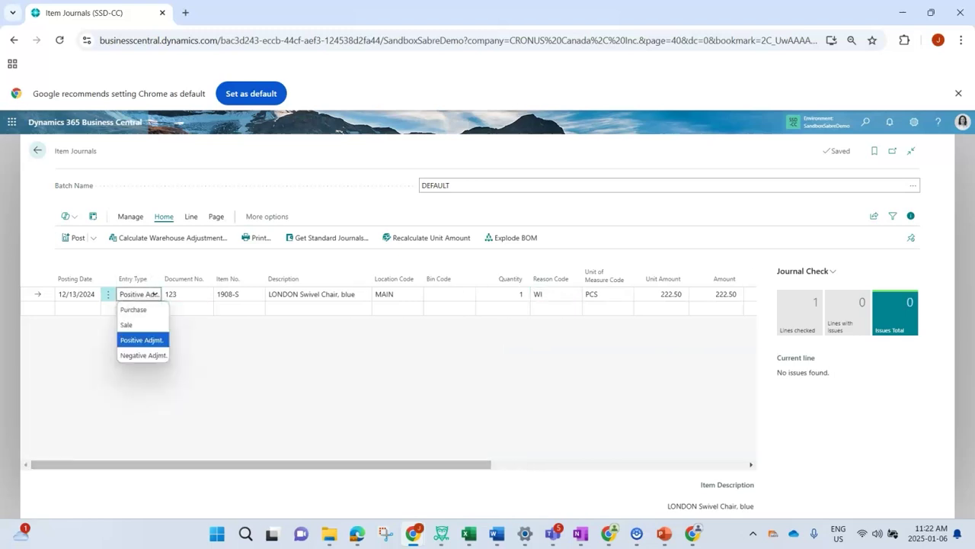
key(Down)
key(Return)
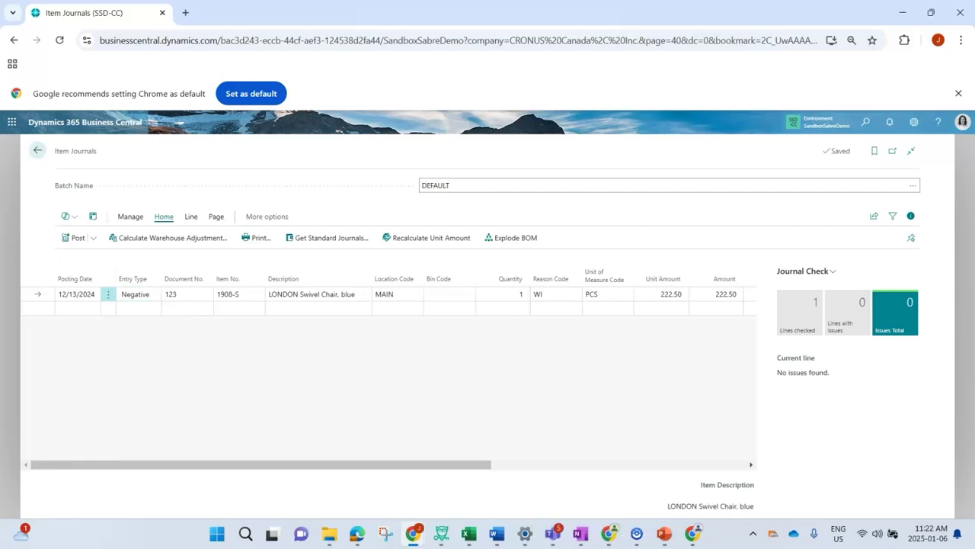
Apply the line to the 12/12/2024 positive adjustment, ledger entry 862
drag(261, 464, 510, 464)
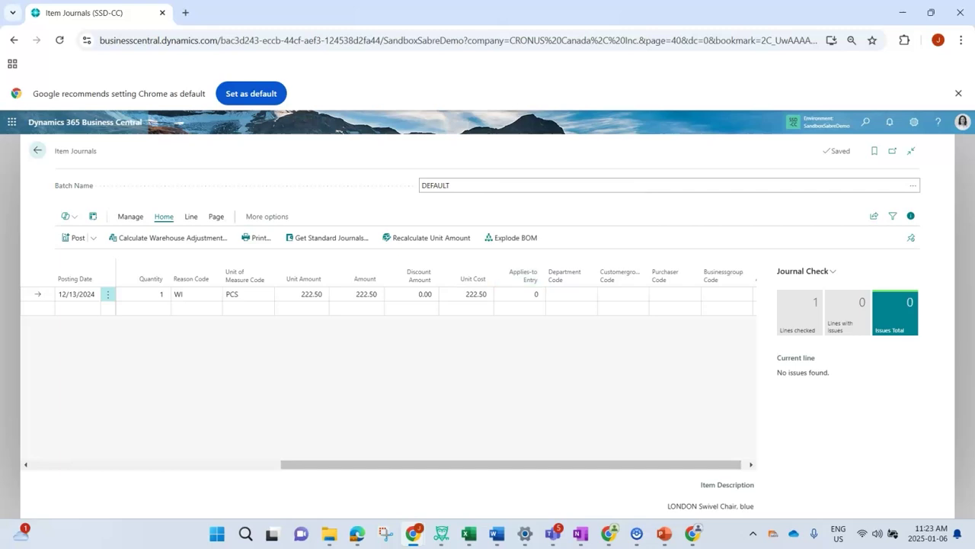
click(520, 294)
click(538, 294)
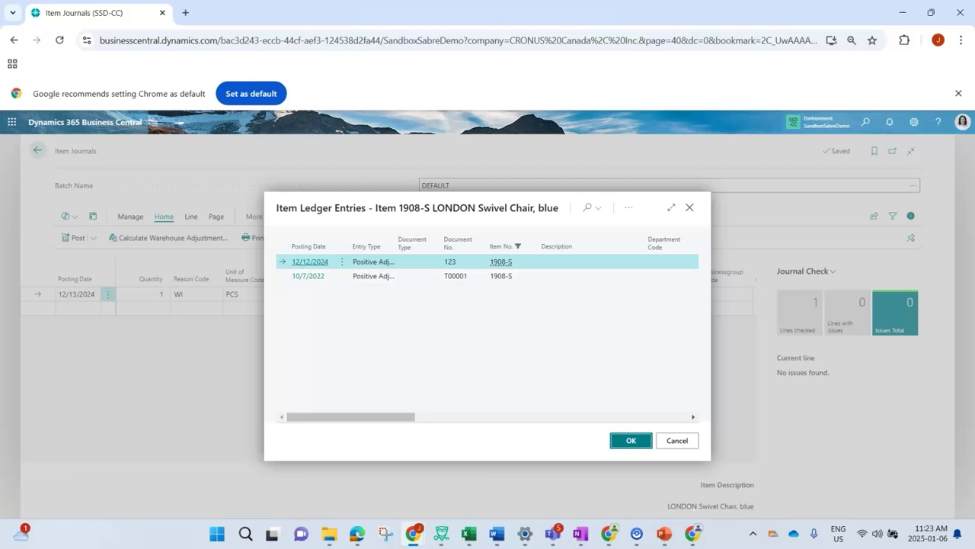
click(631, 440)
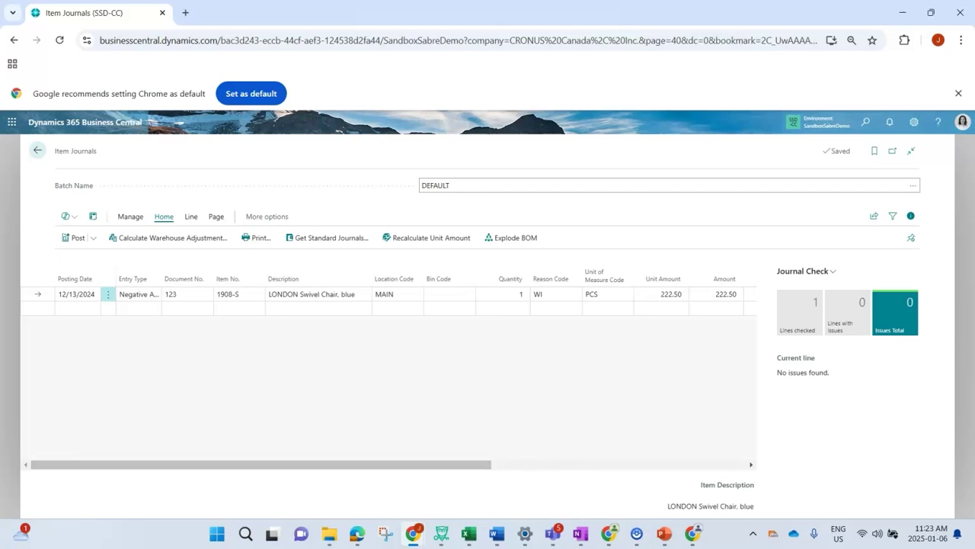
Post the negative adjustment, confirming Yes and dismissing the success message
click(76, 237)
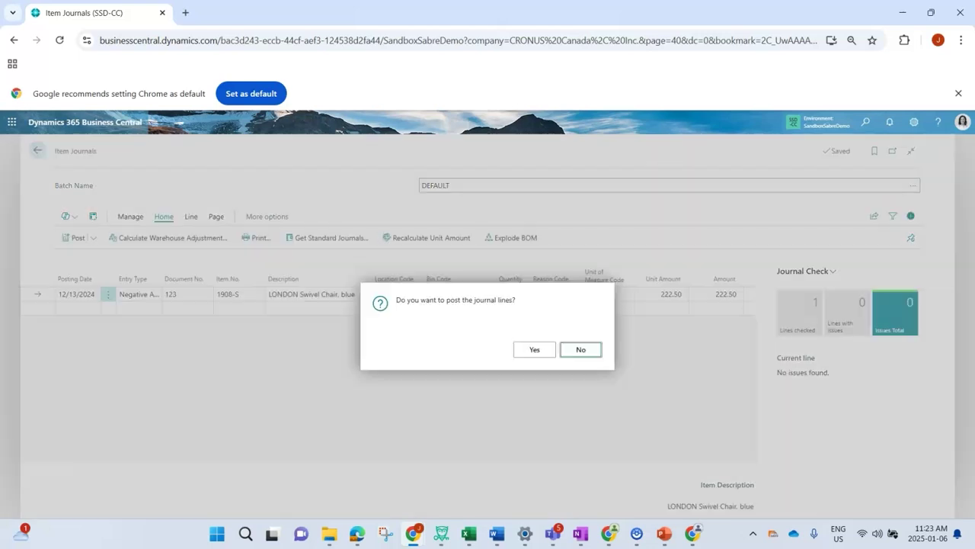
click(535, 350)
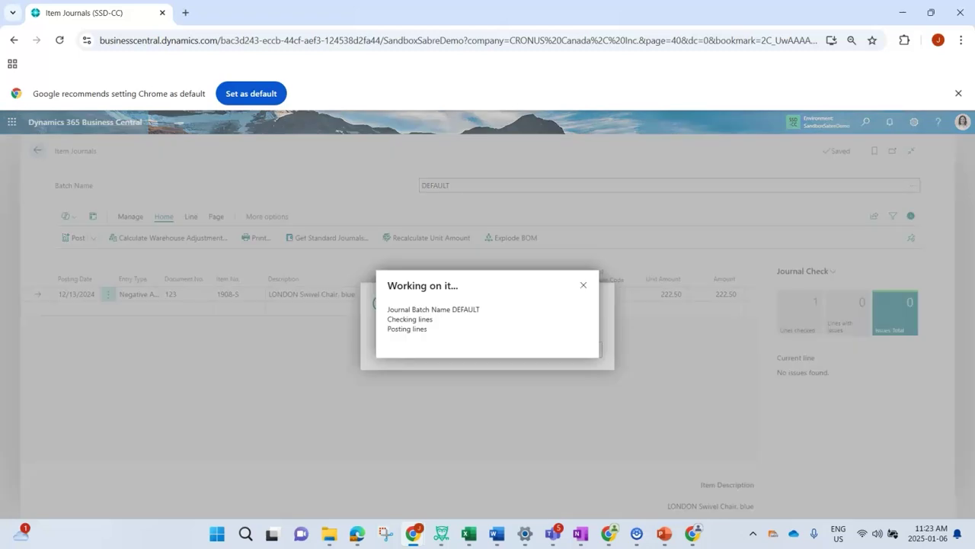
key(Return)
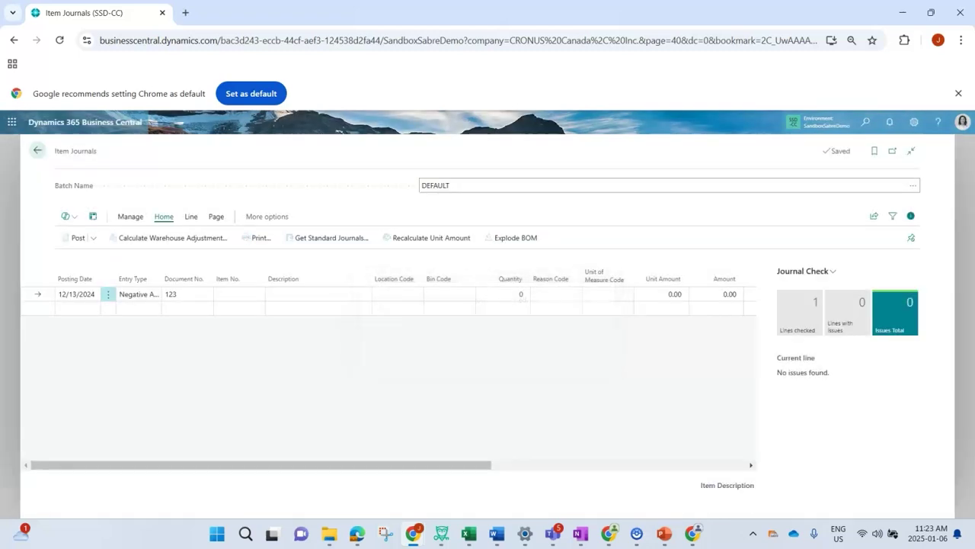
Open the Items list and search 'blue' to see the LONDON Swivel Chair at inventory 51
key(alt+q)
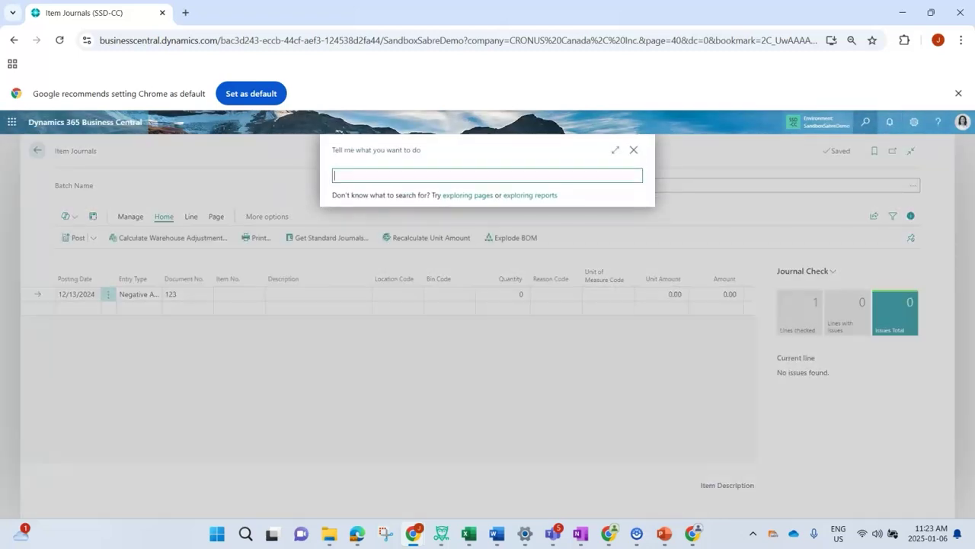
text(items)
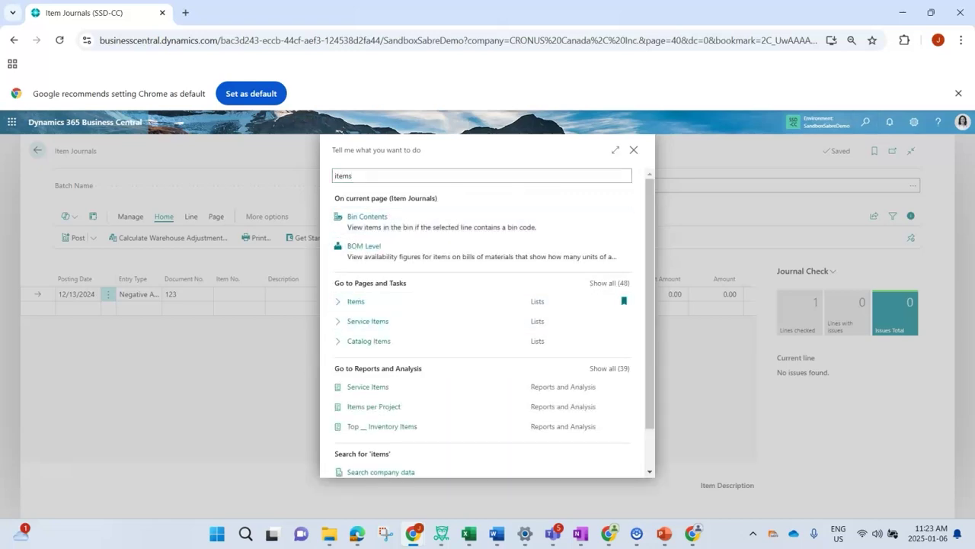
key(Down)
key(Down)
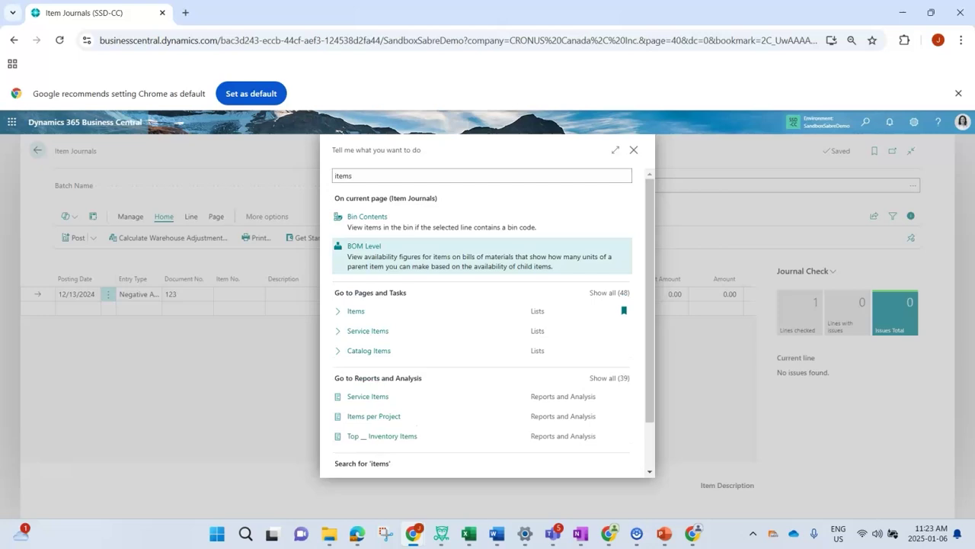
key(Down)
key(Return)
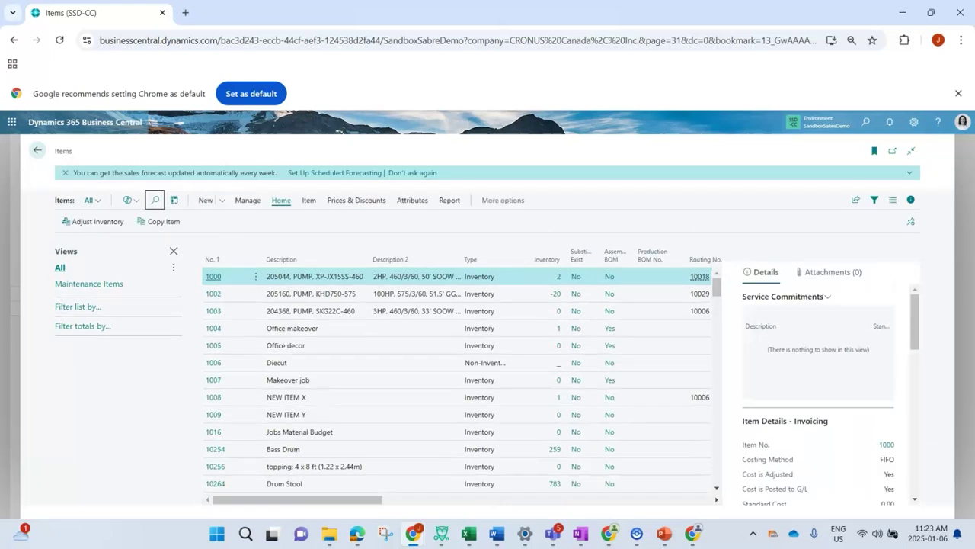
key(Return)
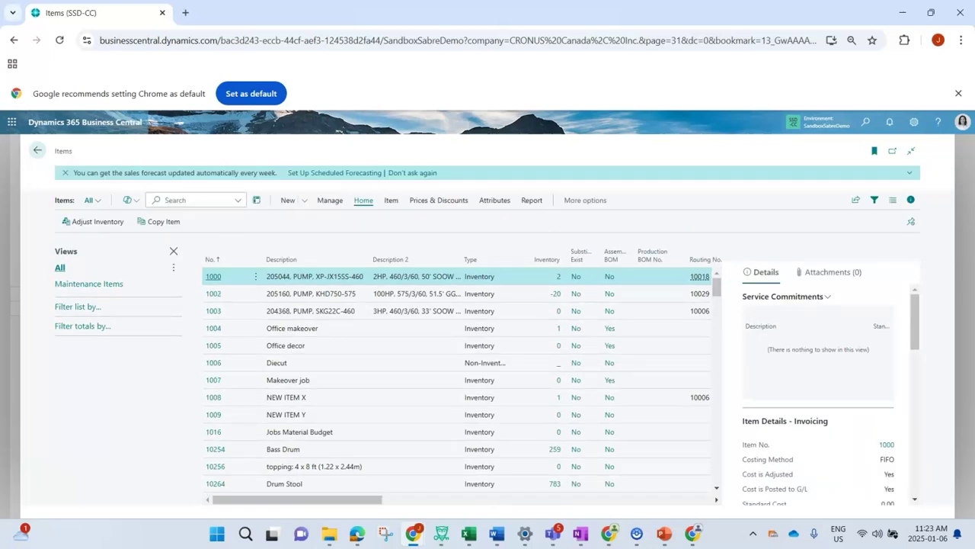
text(blue)
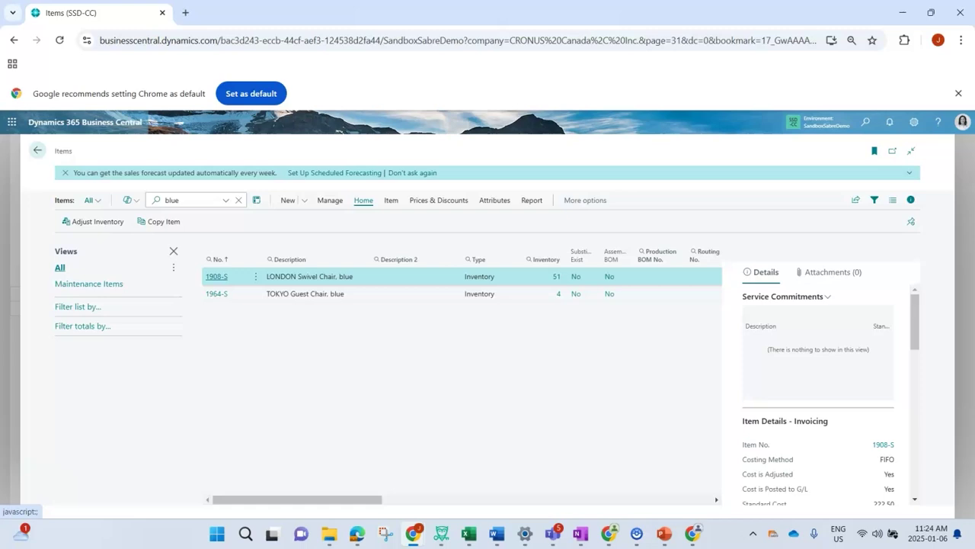
Open the 1908-S LONDON Swivel Chair, blue item card and check its inventory reads 51
click(216, 276)
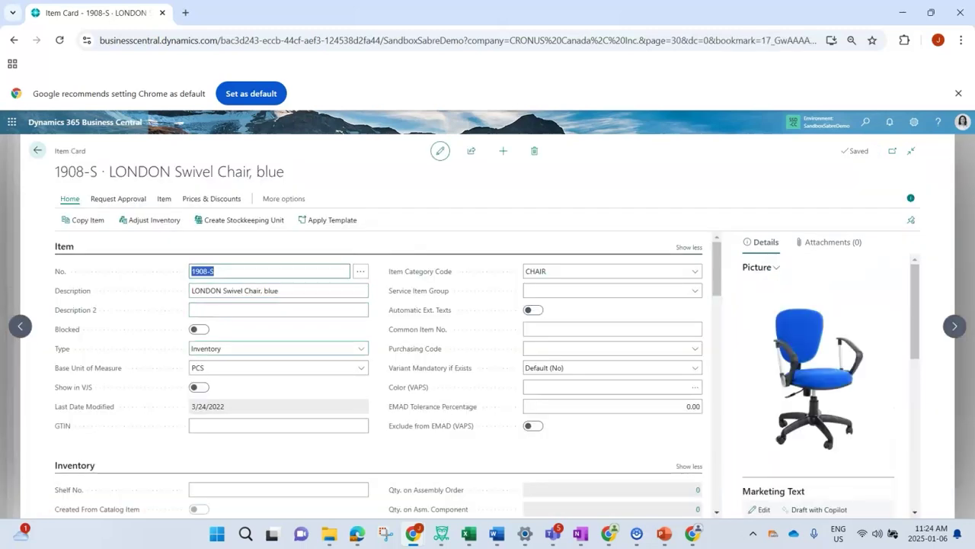
scroll(217, 276, down, 3)
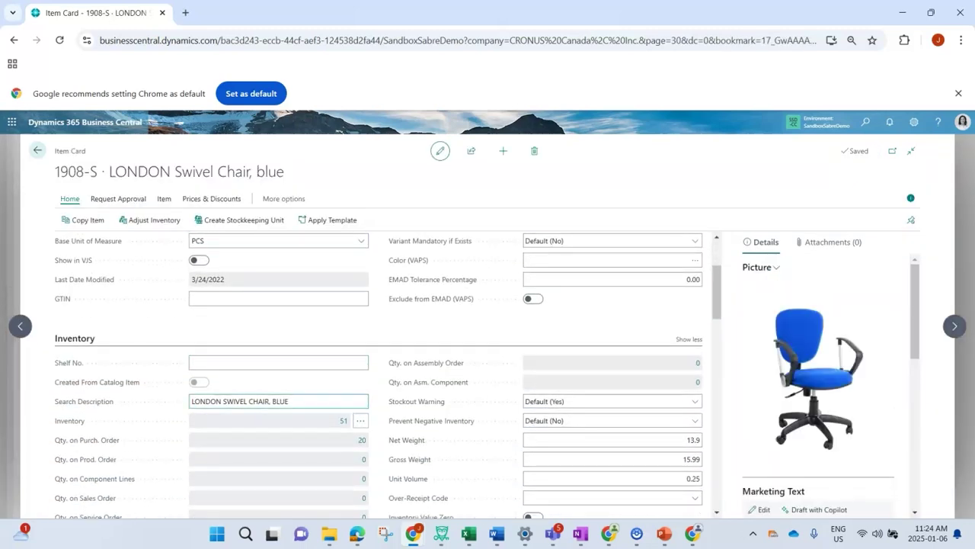